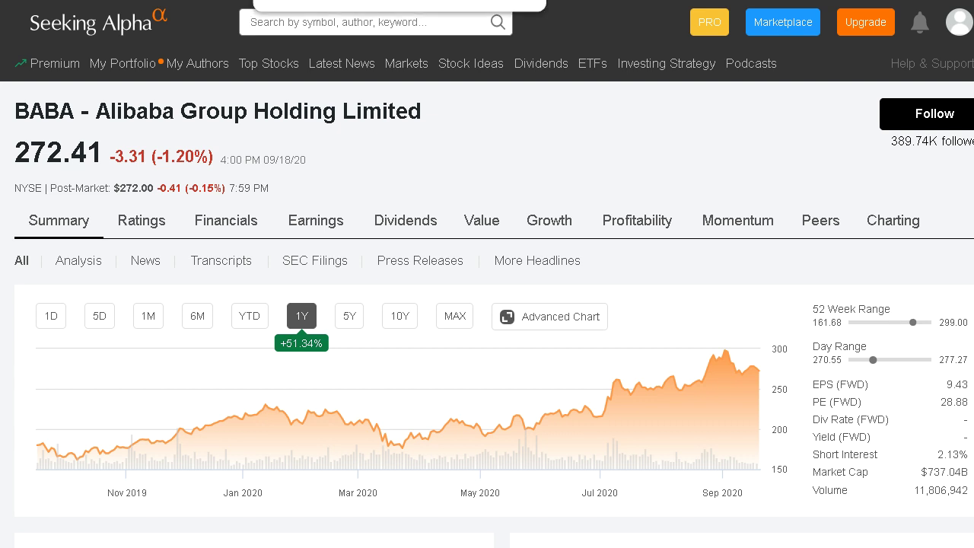
Step: View the five-year price charts of Alibaba (BABA) and Amazon (AMZN)
click(348, 318)
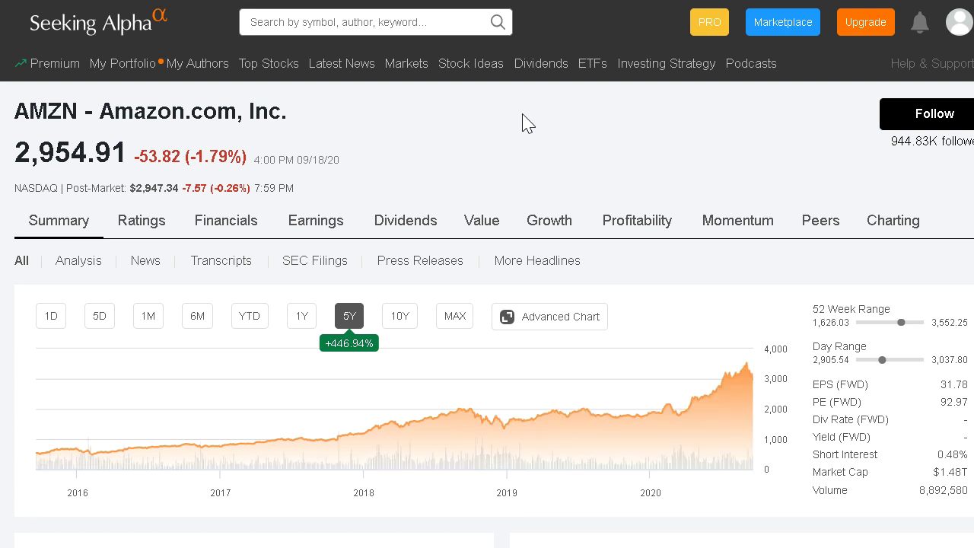
click(347, 317)
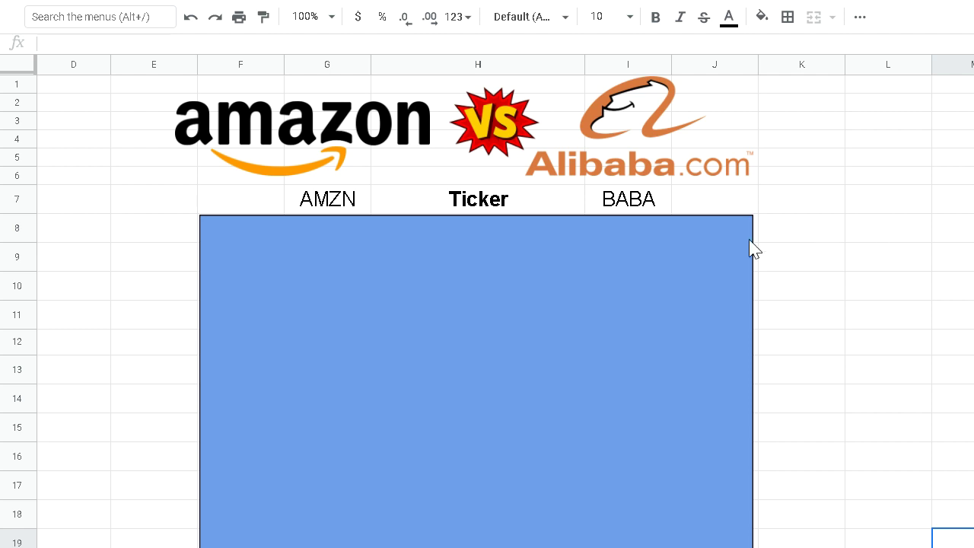
Step: In the Google Sheets comparison, lower the blue cover shape to uncover the Market Cap row and tick Amazon's checkbox for it
click(635, 309)
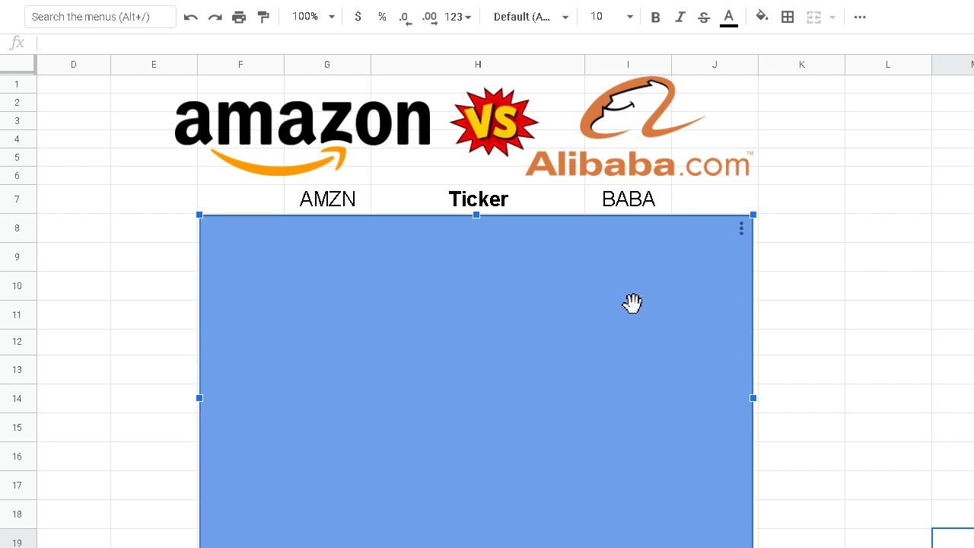
key(Down)
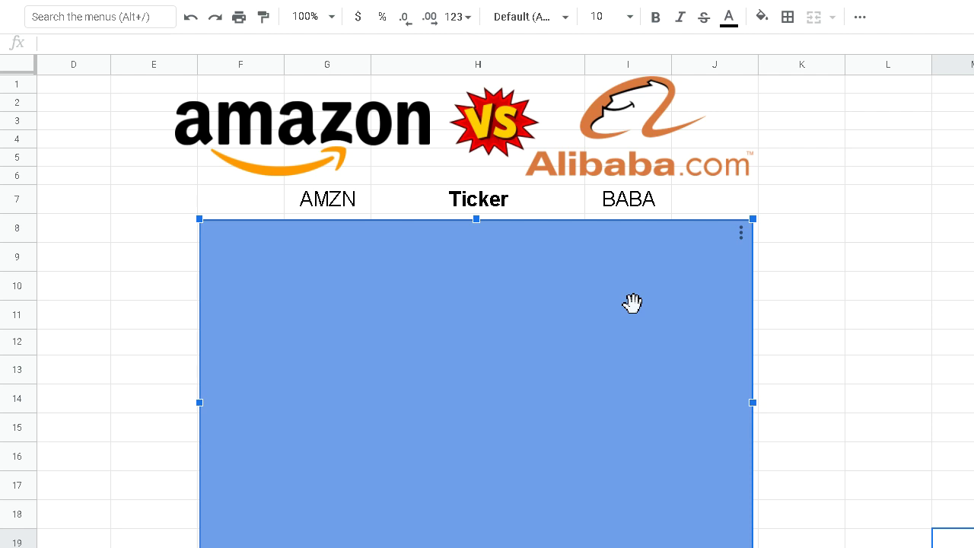
key(Down)
key(Down)
key(Down)
key(Down)
key(Down)
key(Down)
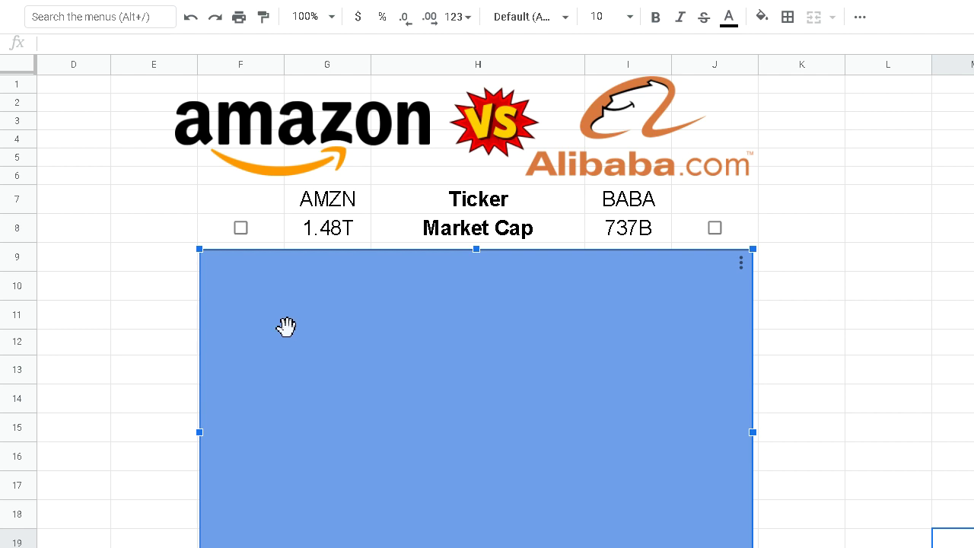
click(241, 228)
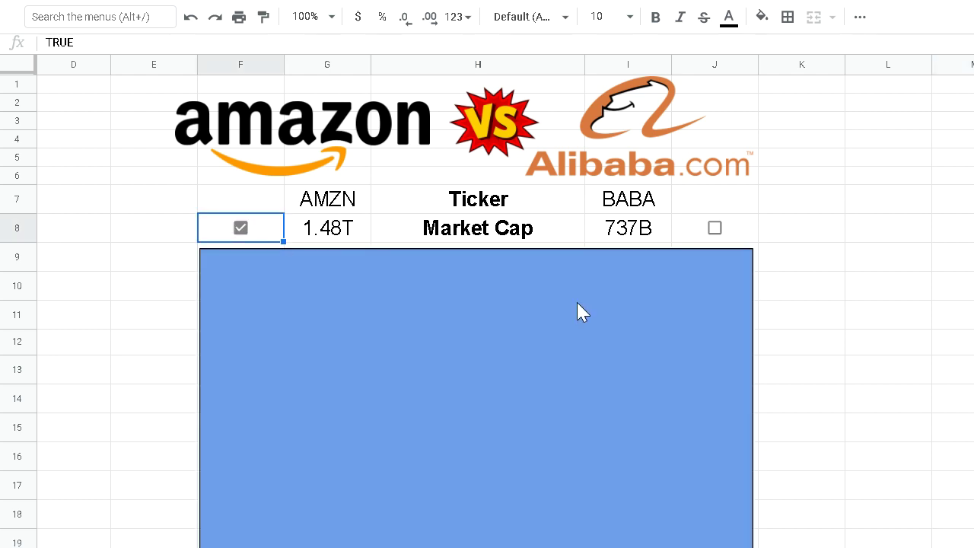
Step: Lower the blue cover shape to uncover the Revenue row and tick Amazon's checkbox in that row
click(680, 446)
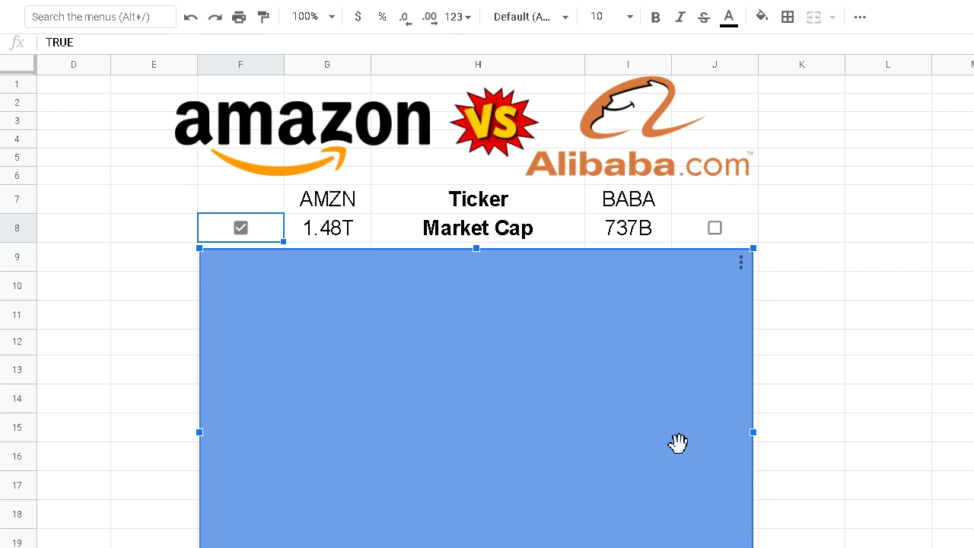
key(Down)
key(Down)
key(Down)
key(Down)
key(Down)
key(Down)
key(Down)
key(Down)
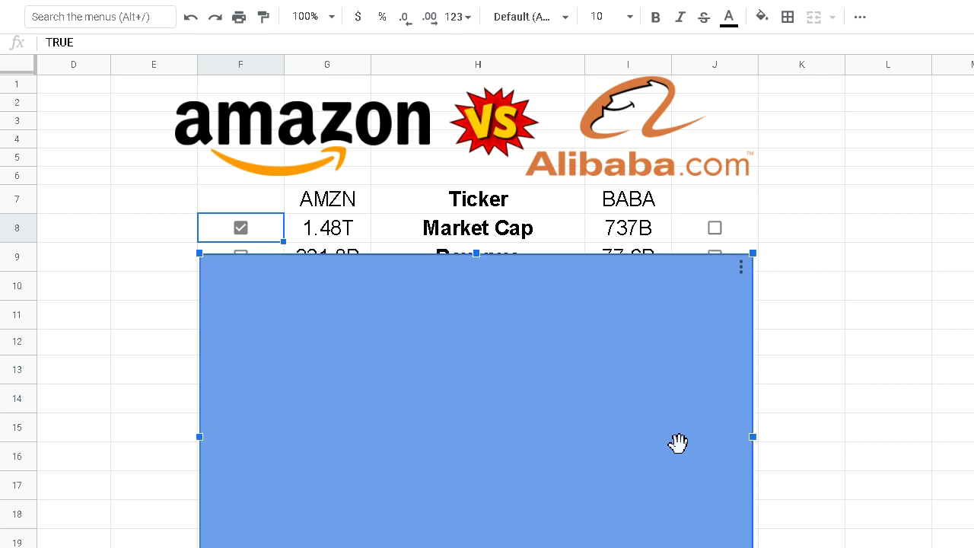
key(Down)
key(Down)
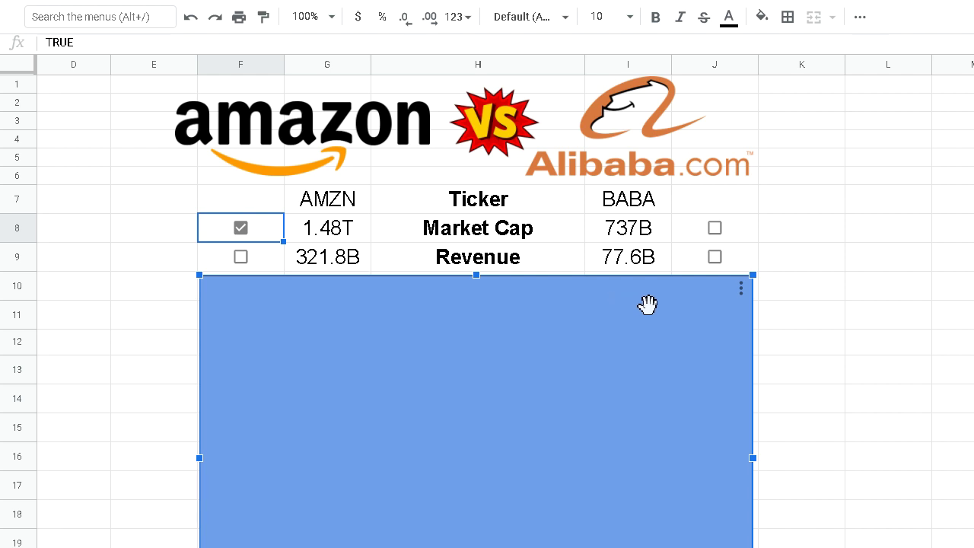
click(240, 260)
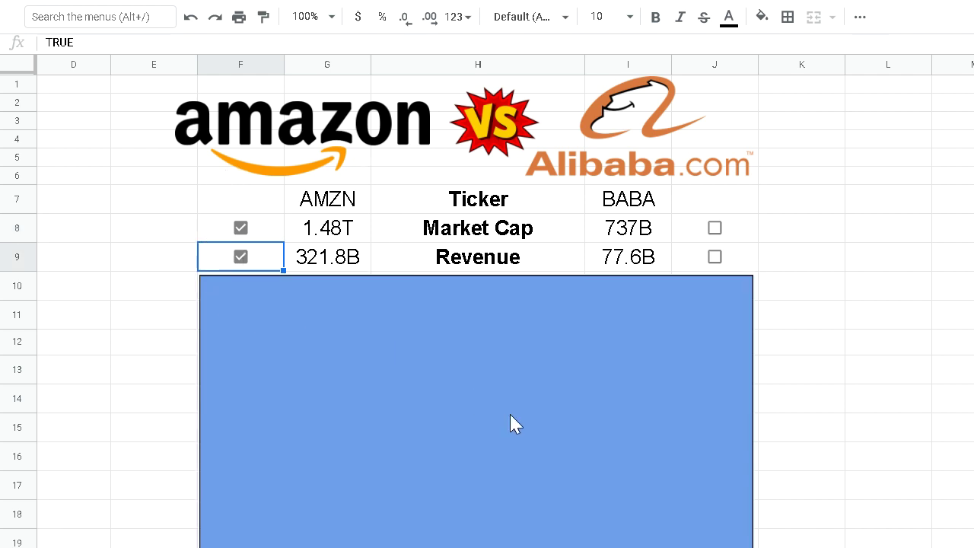
Step: Lower the blue cover shape past the Profit and Profit Margin rows and tick Alibaba's checkbox in both rows
click(595, 478)
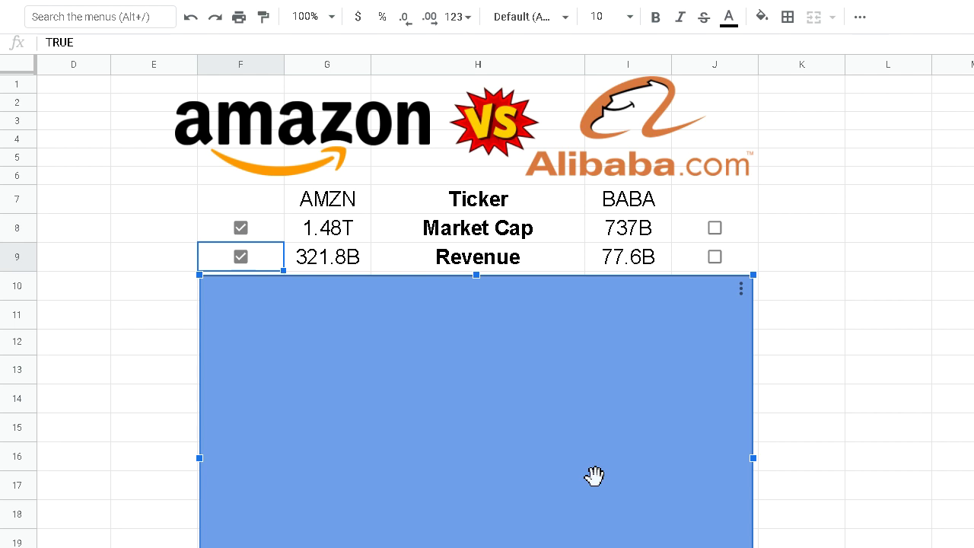
key(Down)
key(Down)
key(Down)
key(Down)
key(Down)
key(Down)
key(Down)
key(Down)
key(Down)
key(Down)
key(Down)
key(Down)
key(Down)
key(Down)
key(Down)
key(Down)
key(Down)
key(Down)
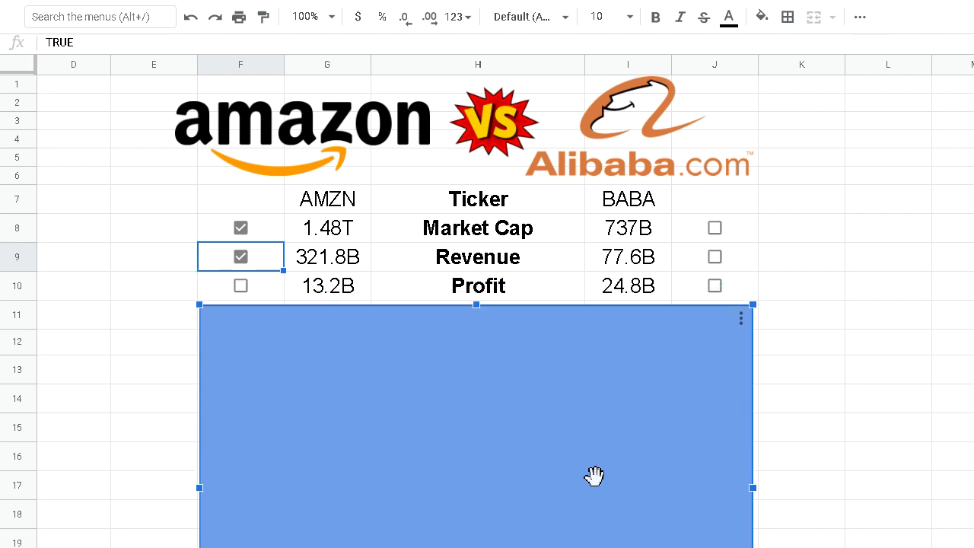
key(Up)
key(Up)
key(Up)
key(Up)
key(Up)
key(Up)
key(Up)
key(Up)
click(714, 286)
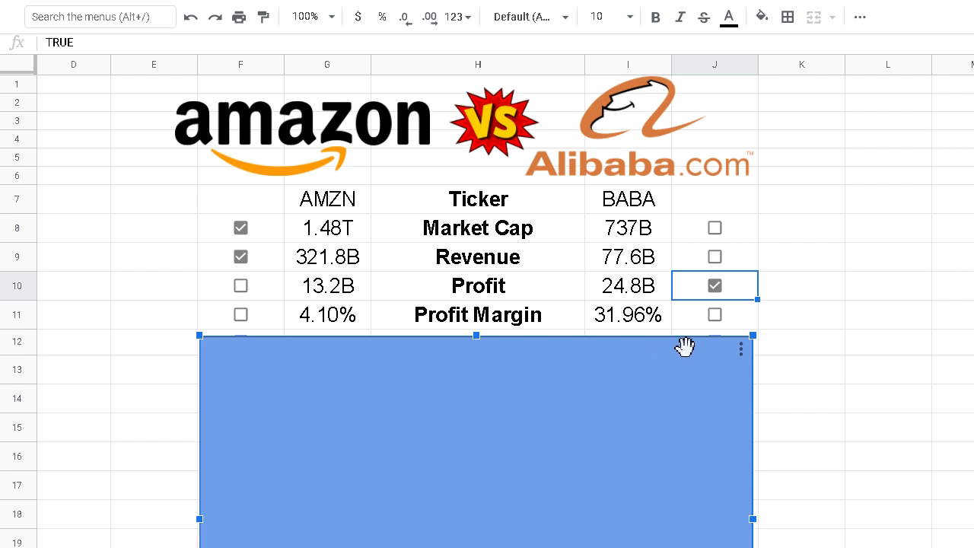
click(716, 315)
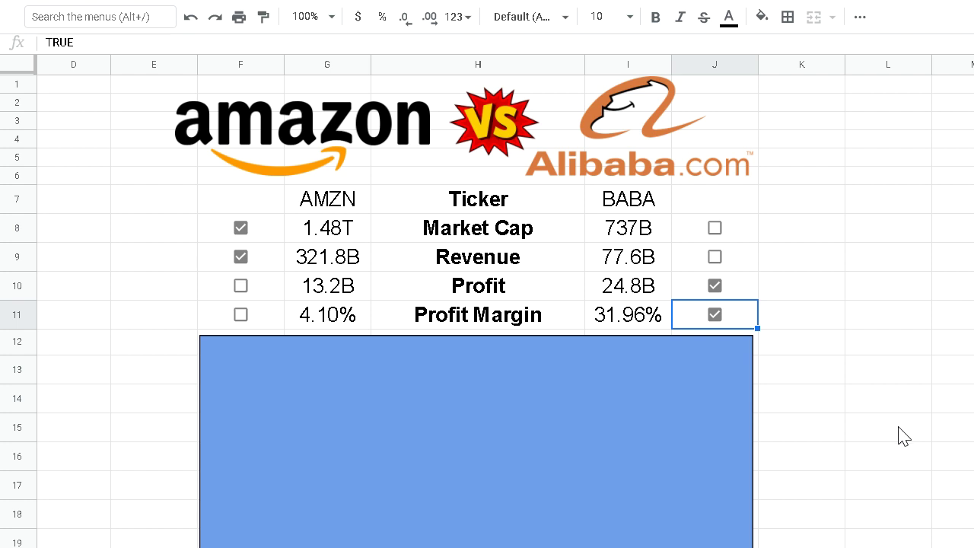
Step: Lower the blue cover shape past the 3yr Revenue Growth and P/E Ratio rows and tick Alibaba's checkbox in both rows
click(629, 487)
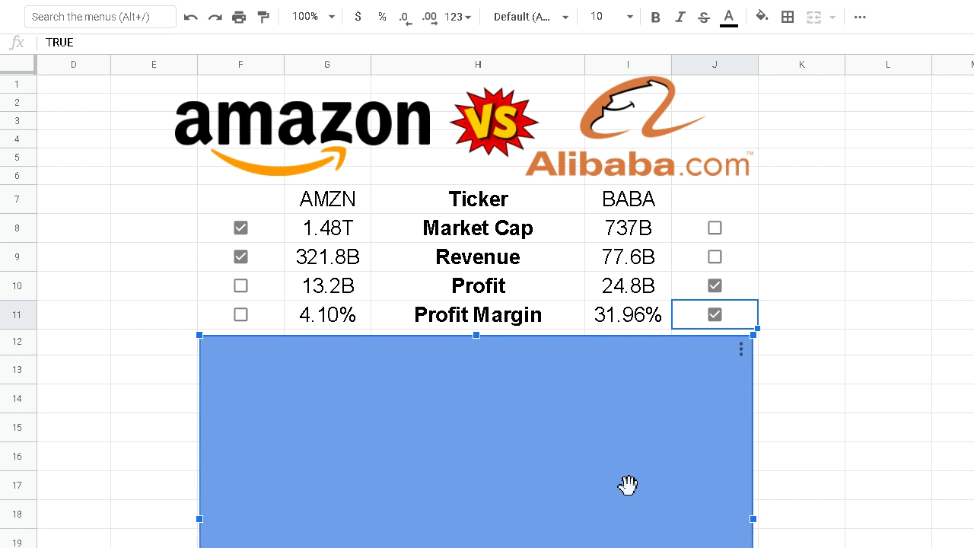
key(Down)
key(Down)
key(Down)
key(Down)
key(Down)
key(Down)
key(Down)
key(Down)
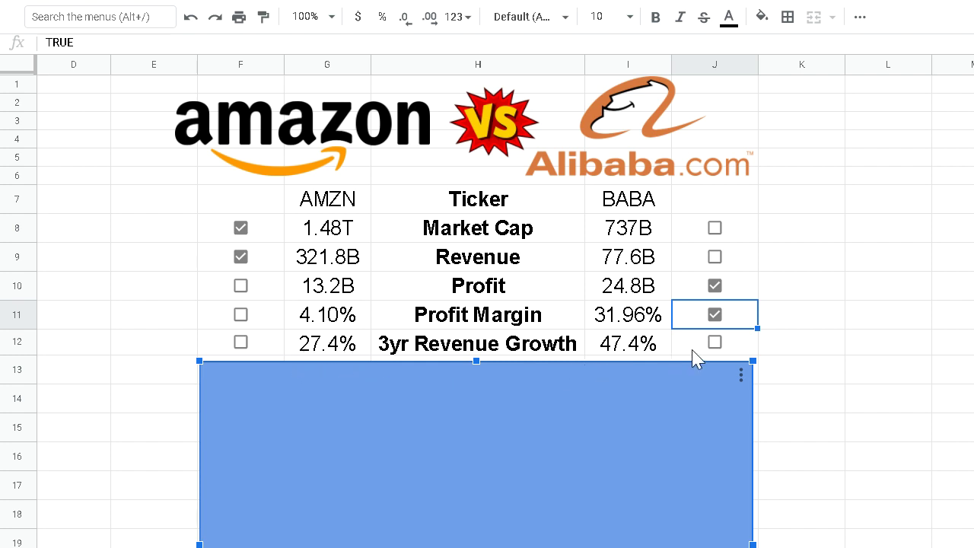
click(715, 344)
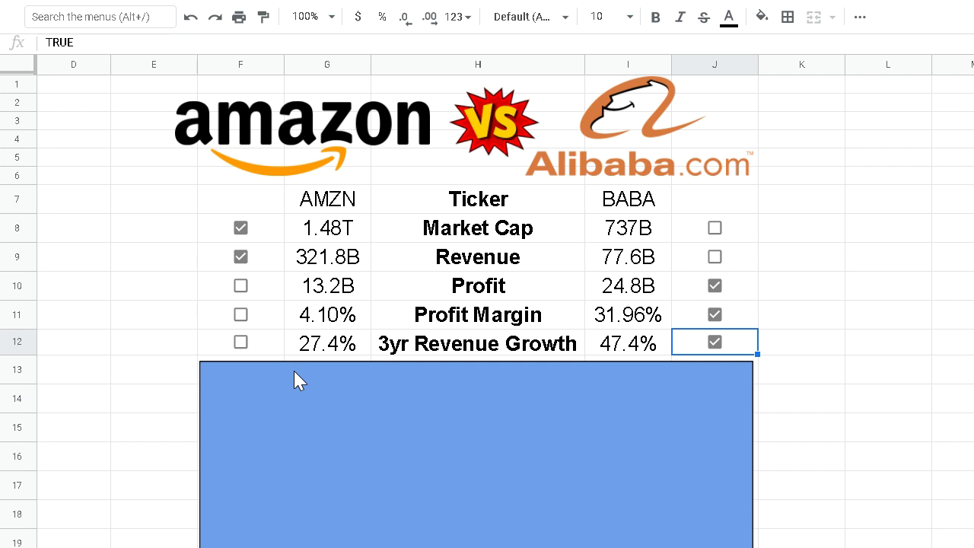
click(567, 512)
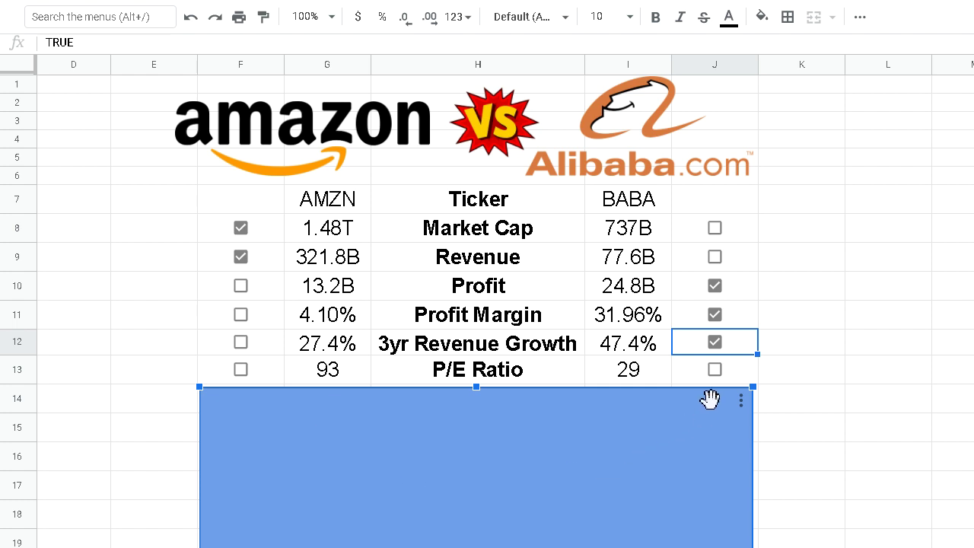
click(715, 370)
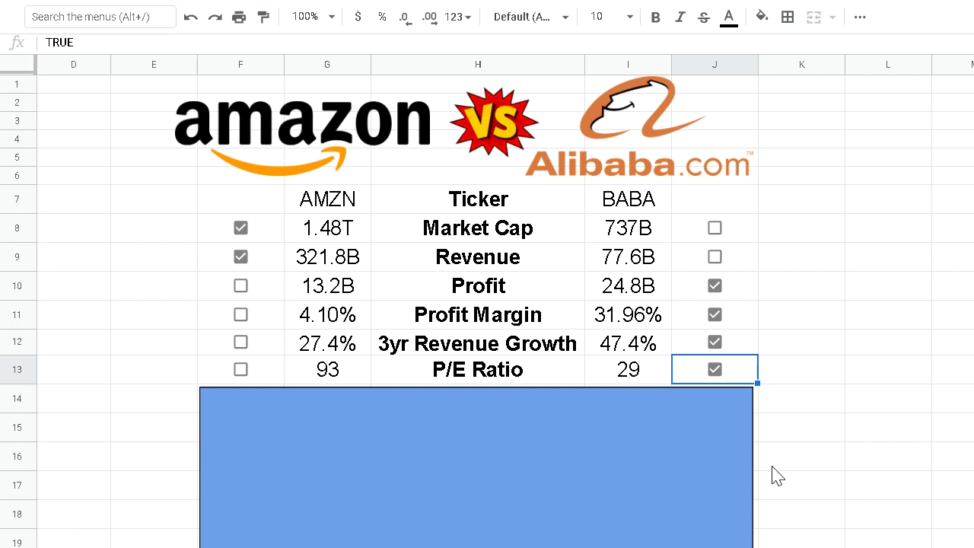
Step: Lower the blue cover shape to uncover the 3yr Earnings Growth row and tick Amazon's checkbox for it
click(601, 500)
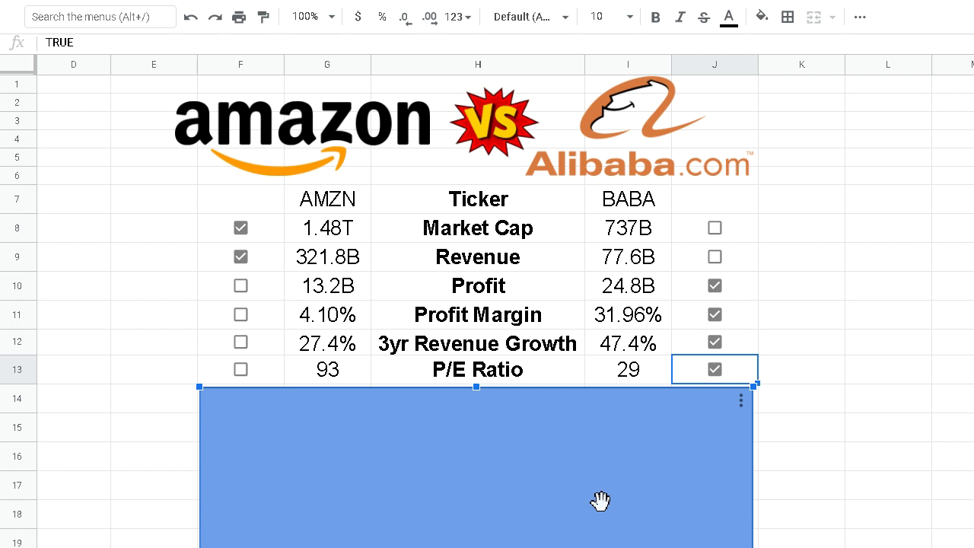
key(Down)
key(Down)
key(Down)
key(Down)
key(Down)
key(Down)
key(Down)
key(Down)
key(Down)
key(Down)
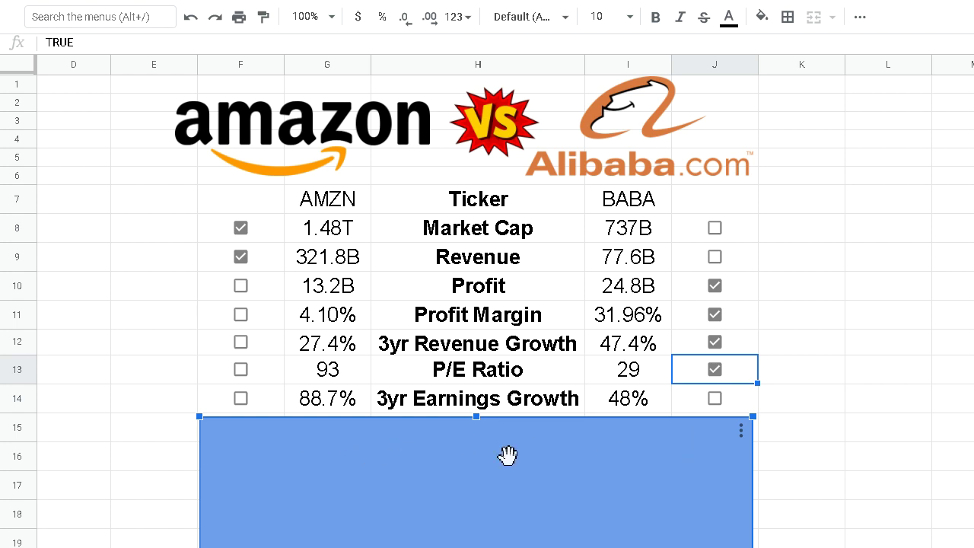
click(240, 399)
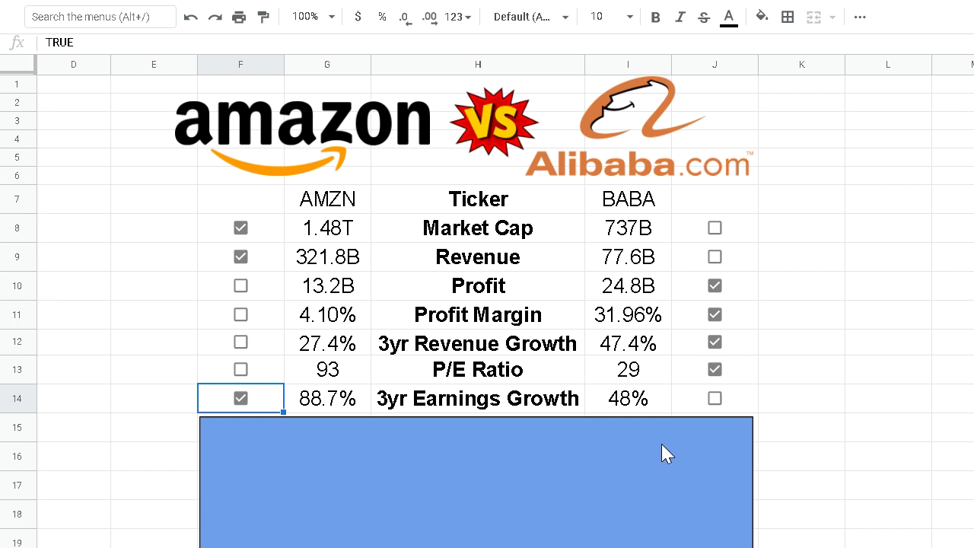
Step: Lower the blue cover shape to uncover the P/S Ratio row and tick Amazon's checkbox for it
click(564, 466)
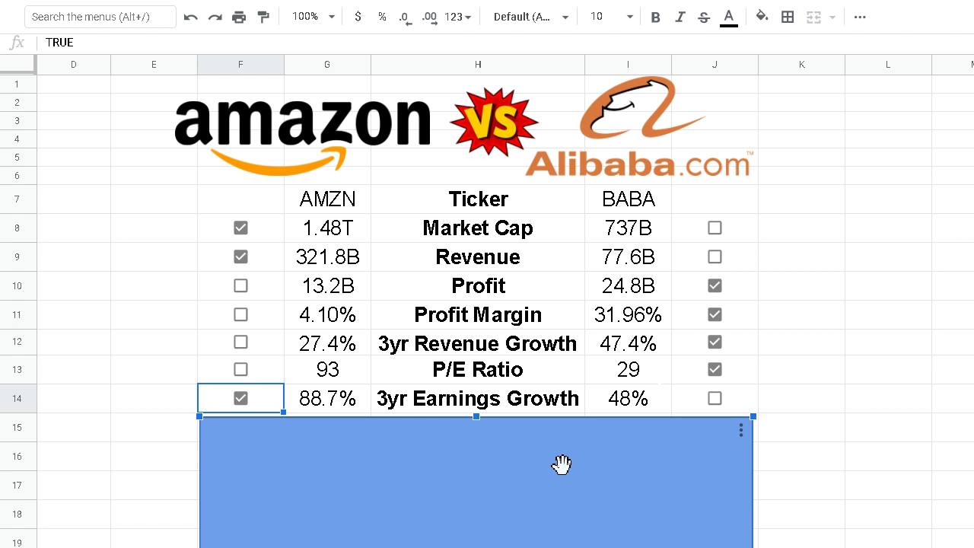
key(Down)
key(Down)
key(Down)
key(Down)
key(Down)
key(Down)
key(Down)
key(Down)
key(Down)
key(Down)
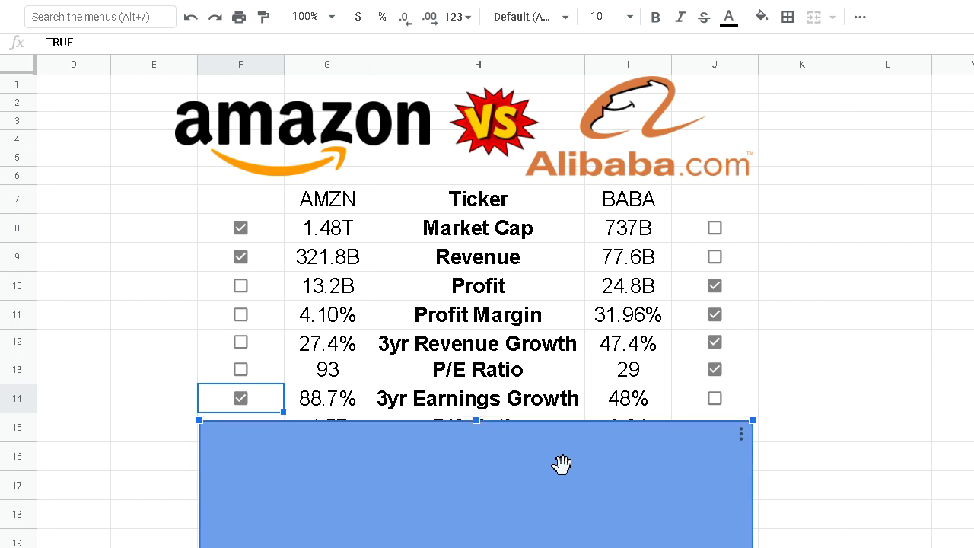
key(Down)
key(Down)
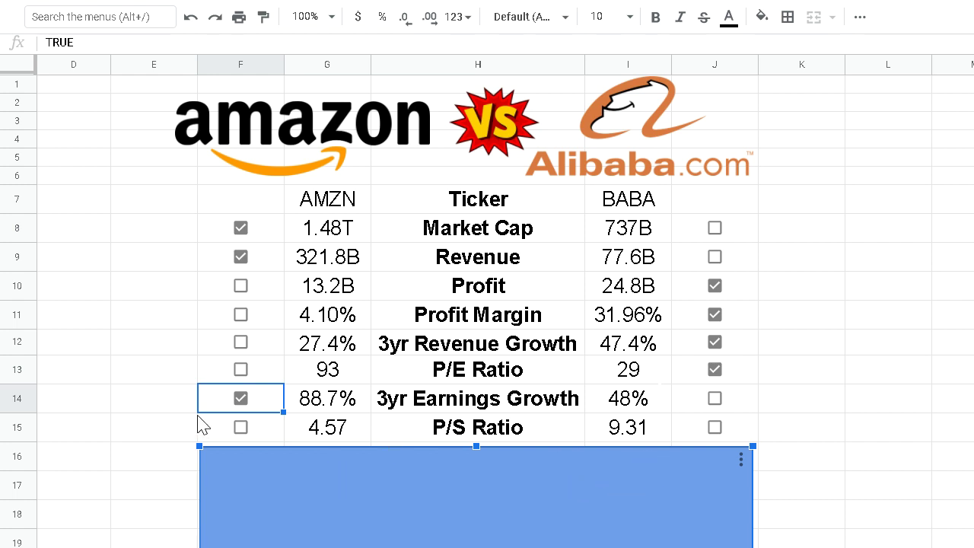
click(242, 428)
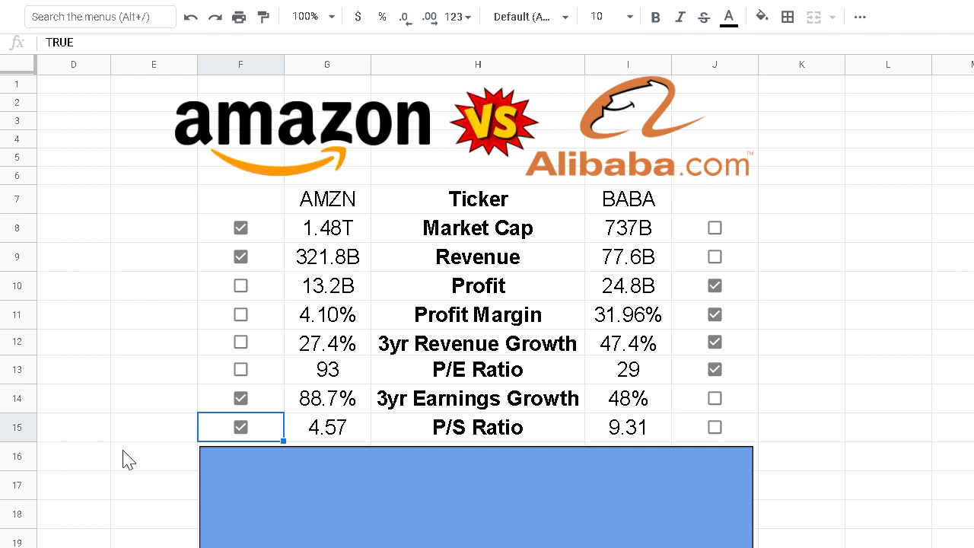
Step: Lower the blue cover shape to uncover the Return on Equity row and tick Alibaba's checkbox for it
scroll(854, 259, down, 1)
click(658, 479)
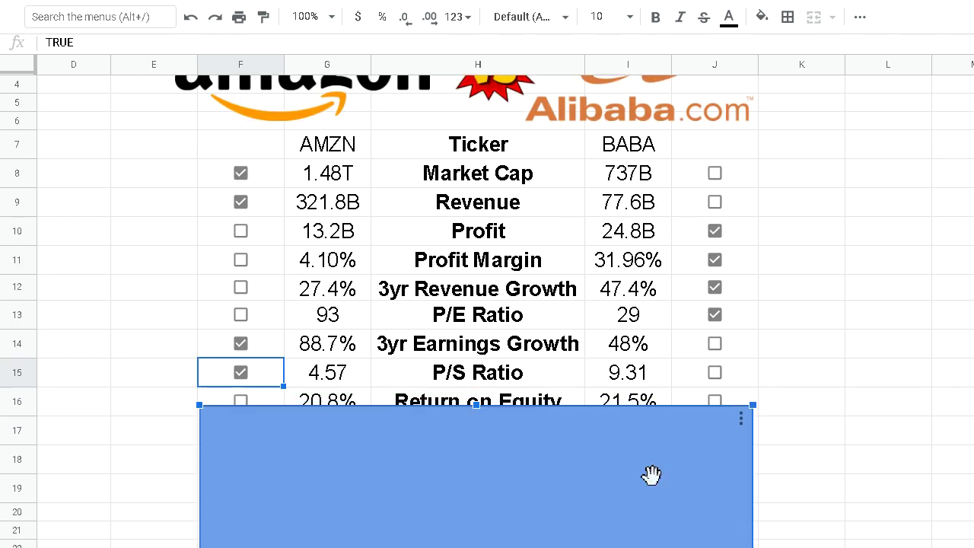
key(Down)
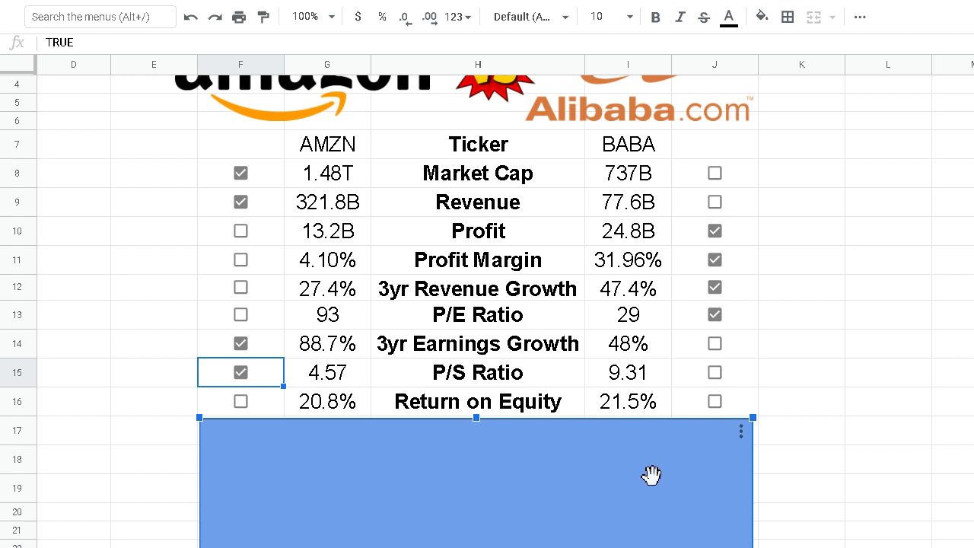
scroll(654, 474, up, 1)
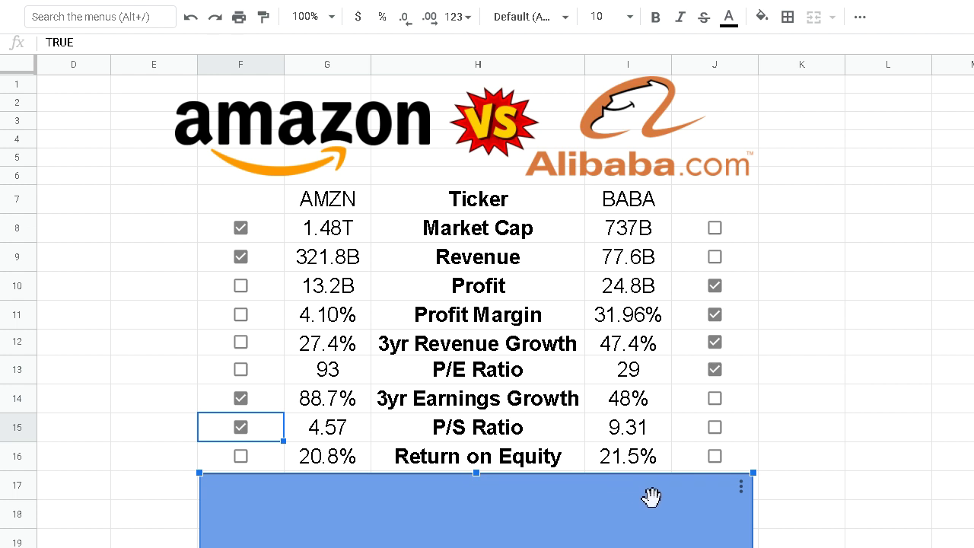
click(717, 457)
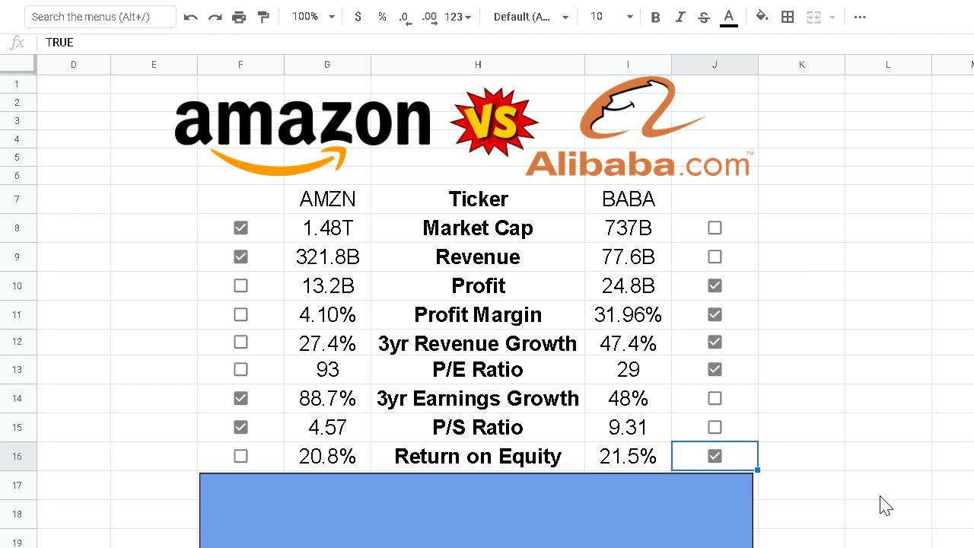
Step: Lower the blue cover shape to uncover the Return on Investment row and tick Alibaba's checkbox for it
click(644, 535)
key(Down)
key(Down)
key(Down)
key(Down)
key(Down)
key(Down)
key(Down)
key(Down)
key(Down)
key(Down)
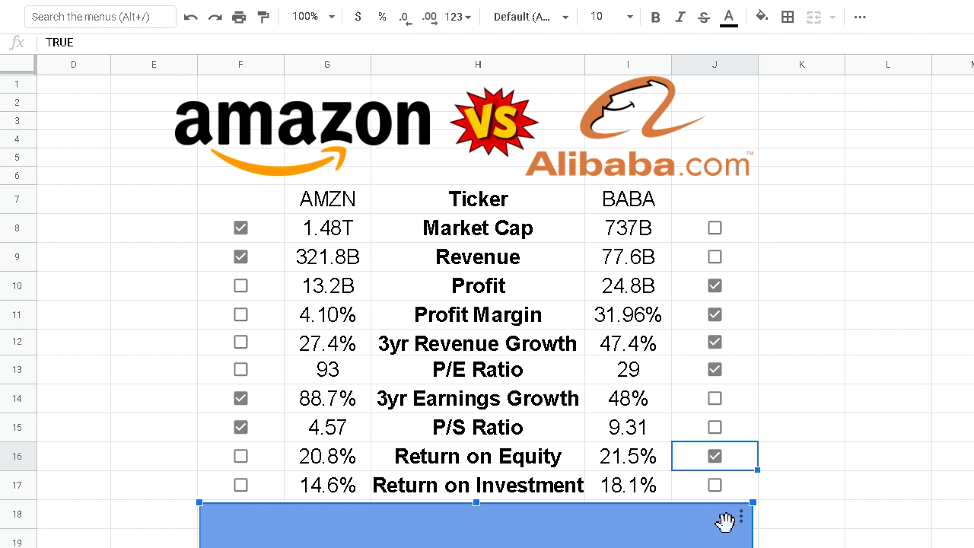
click(715, 485)
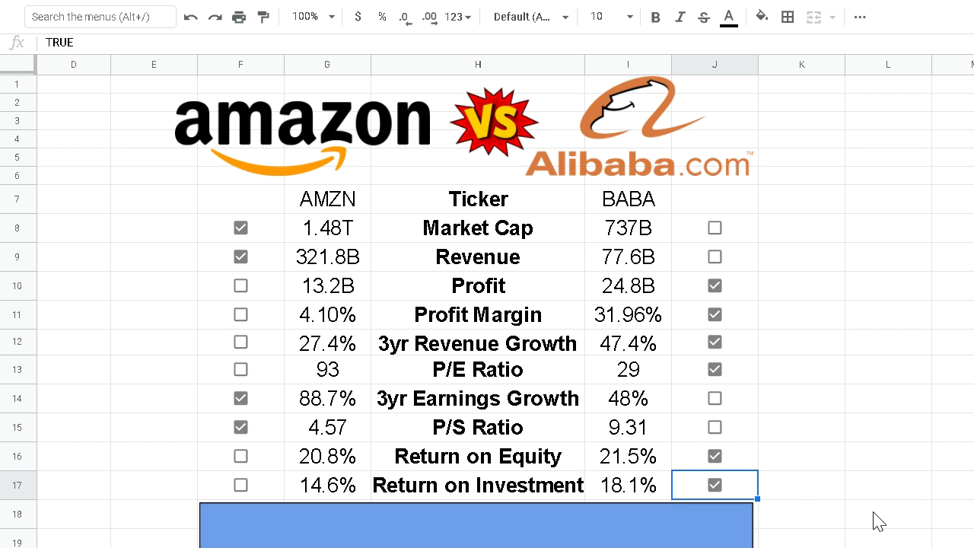
Step: Lower the blue cover shape to uncover the Current Ratio row and tick Alibaba's checkbox for it
scroll(921, 468, down, 1)
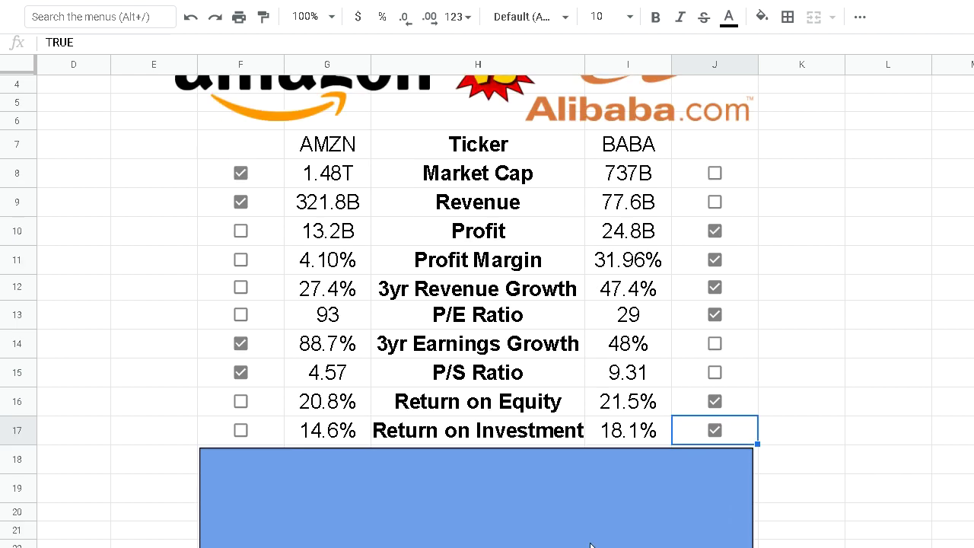
click(576, 510)
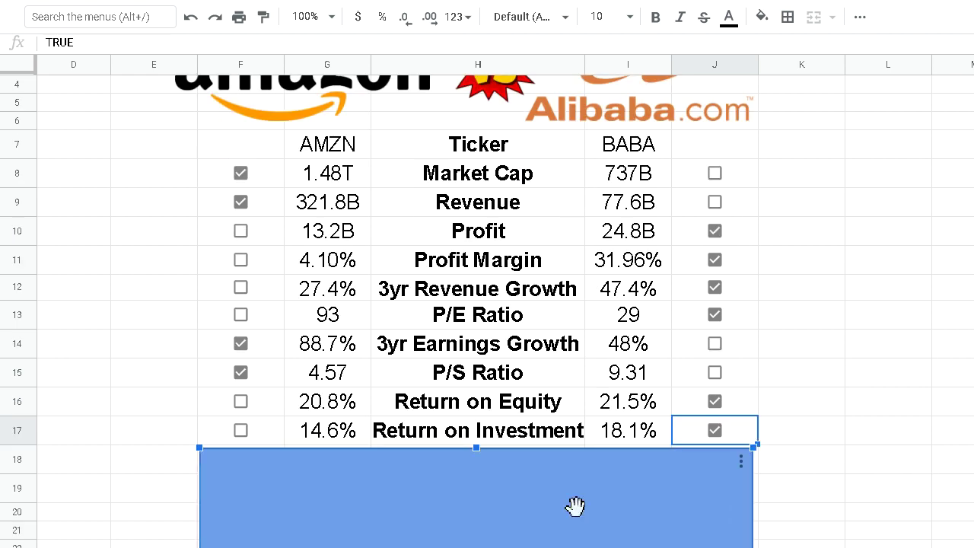
key(Down)
key(Down)
key(Down)
key(Down)
key(Down)
key(Down)
key(Down)
key(Down)
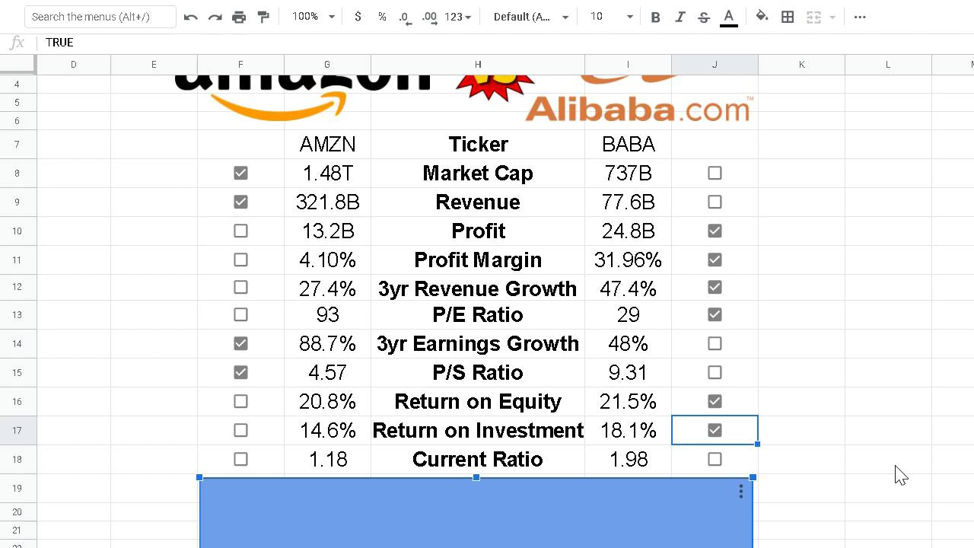
click(715, 460)
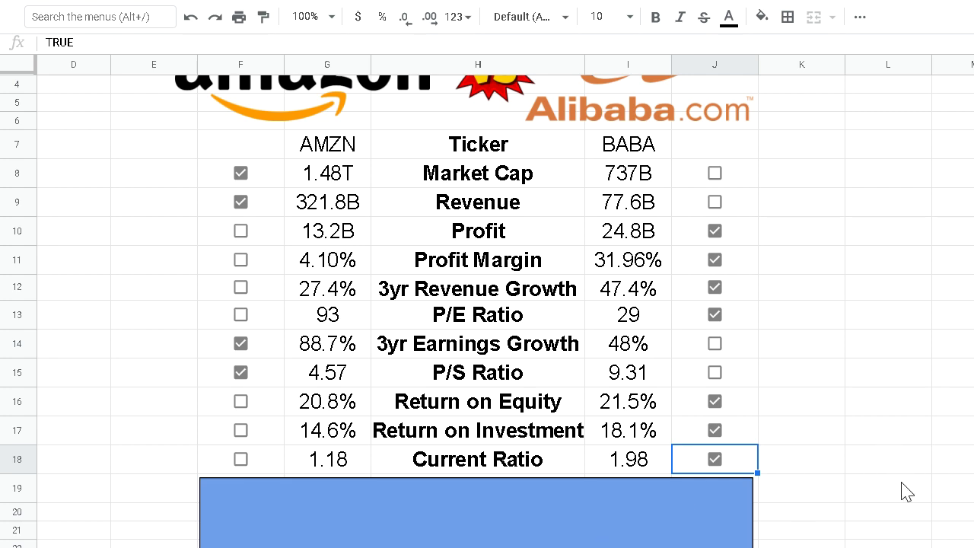
scroll(907, 492, up, 1)
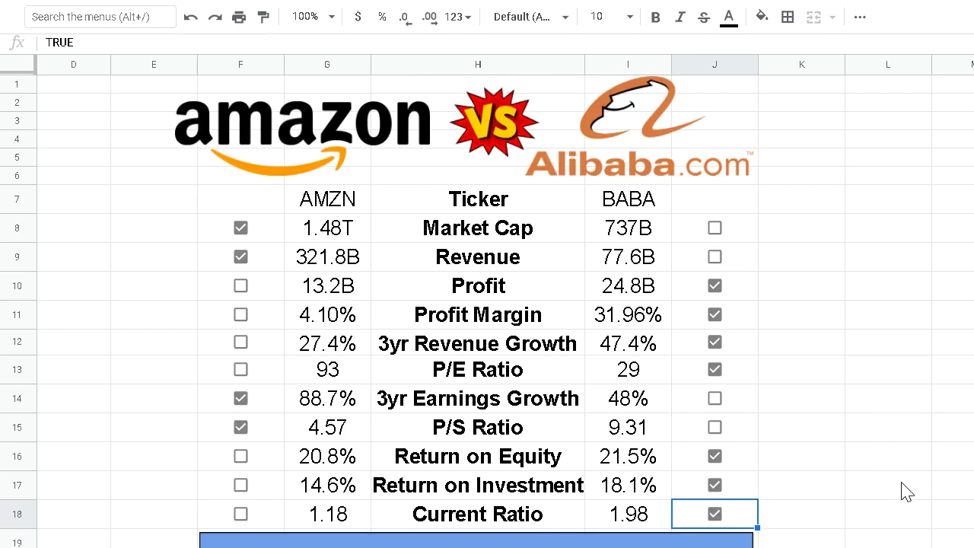
Step: Lower the blue cover shape to uncover the Share Equity row and tick Alibaba's checkbox for it
scroll(863, 423, down, 1)
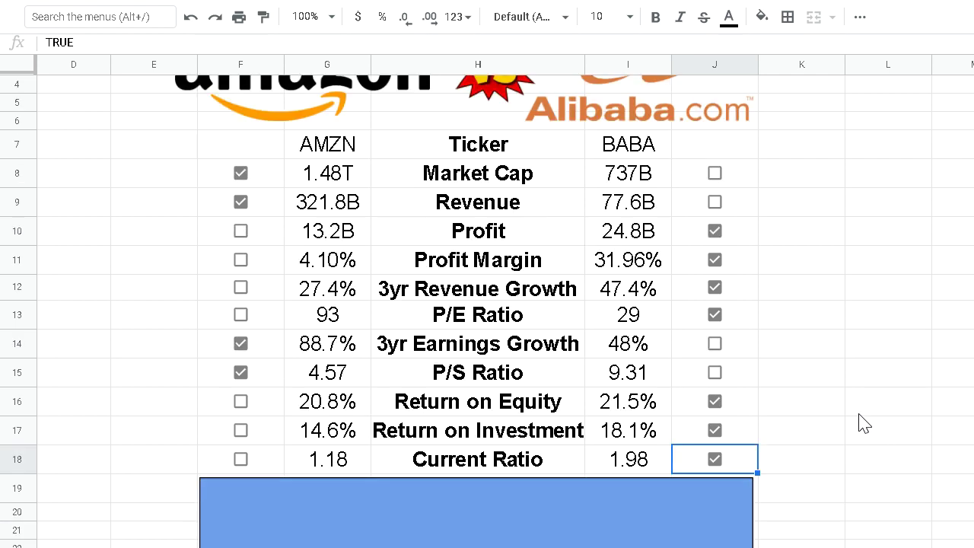
click(520, 508)
key(Down)
key(Down)
key(Down)
key(Down)
key(Down)
key(Down)
key(Down)
key(Down)
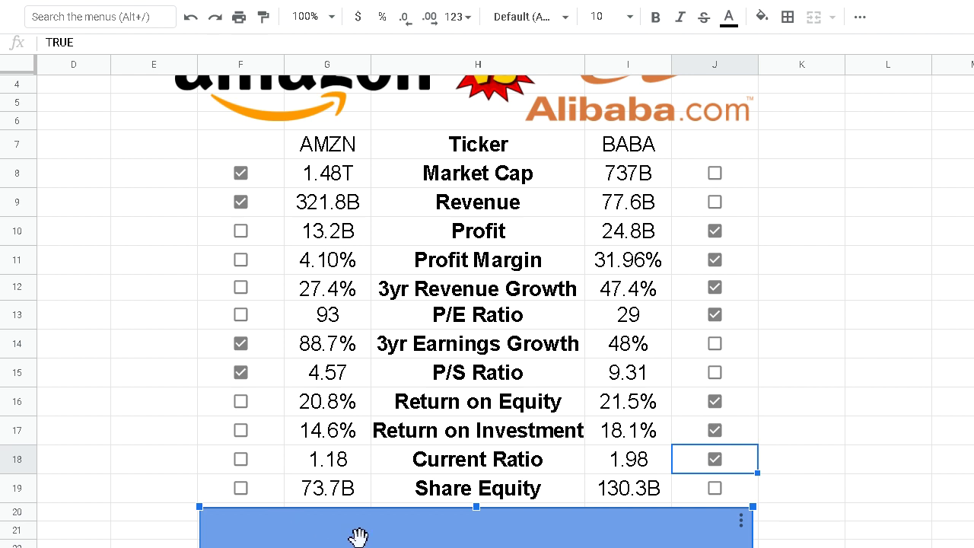
click(716, 489)
scroll(883, 429, up, 1)
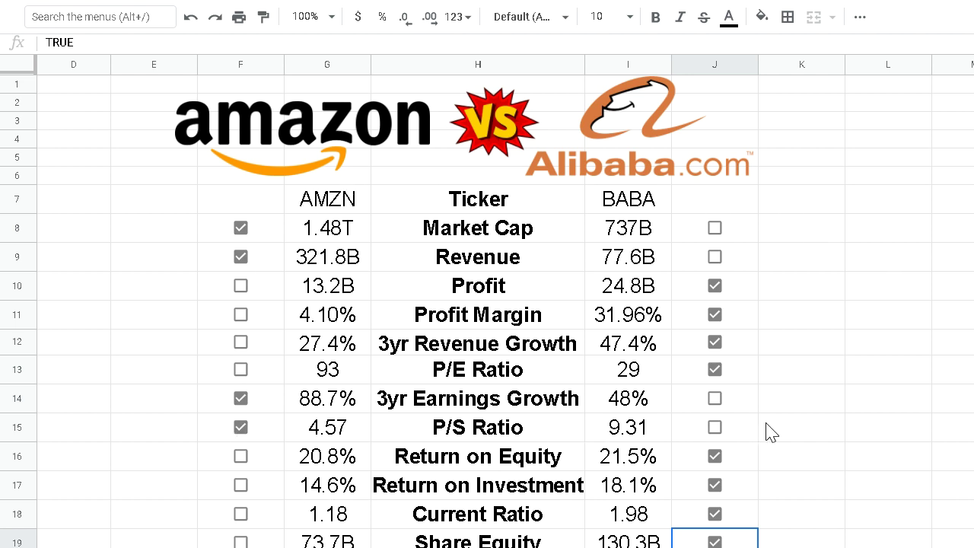
scroll(357, 436, down, 1)
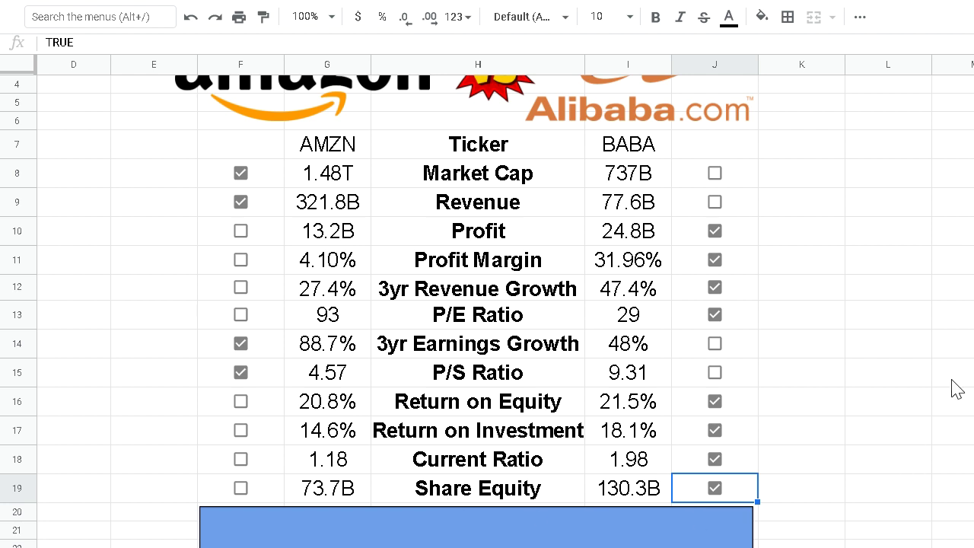
scroll(950, 387, up, 1)
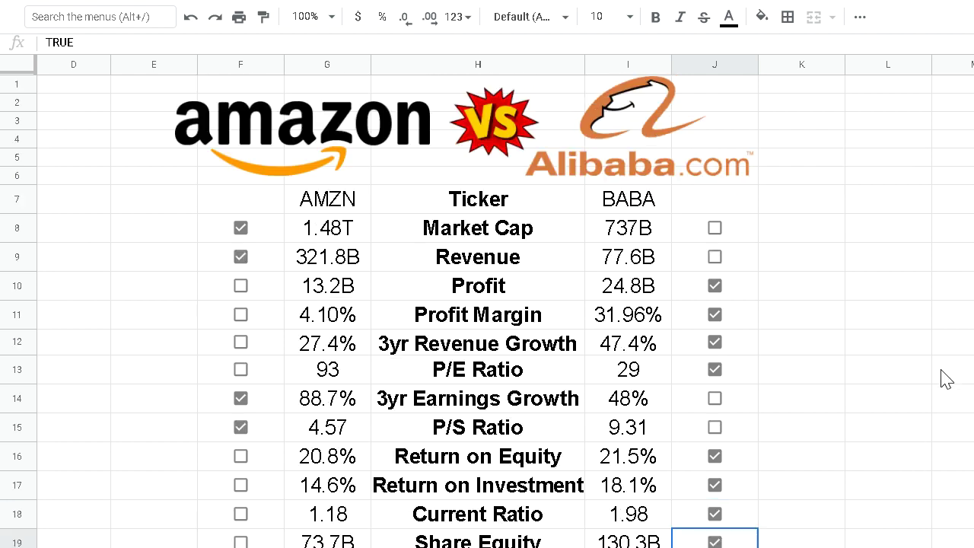